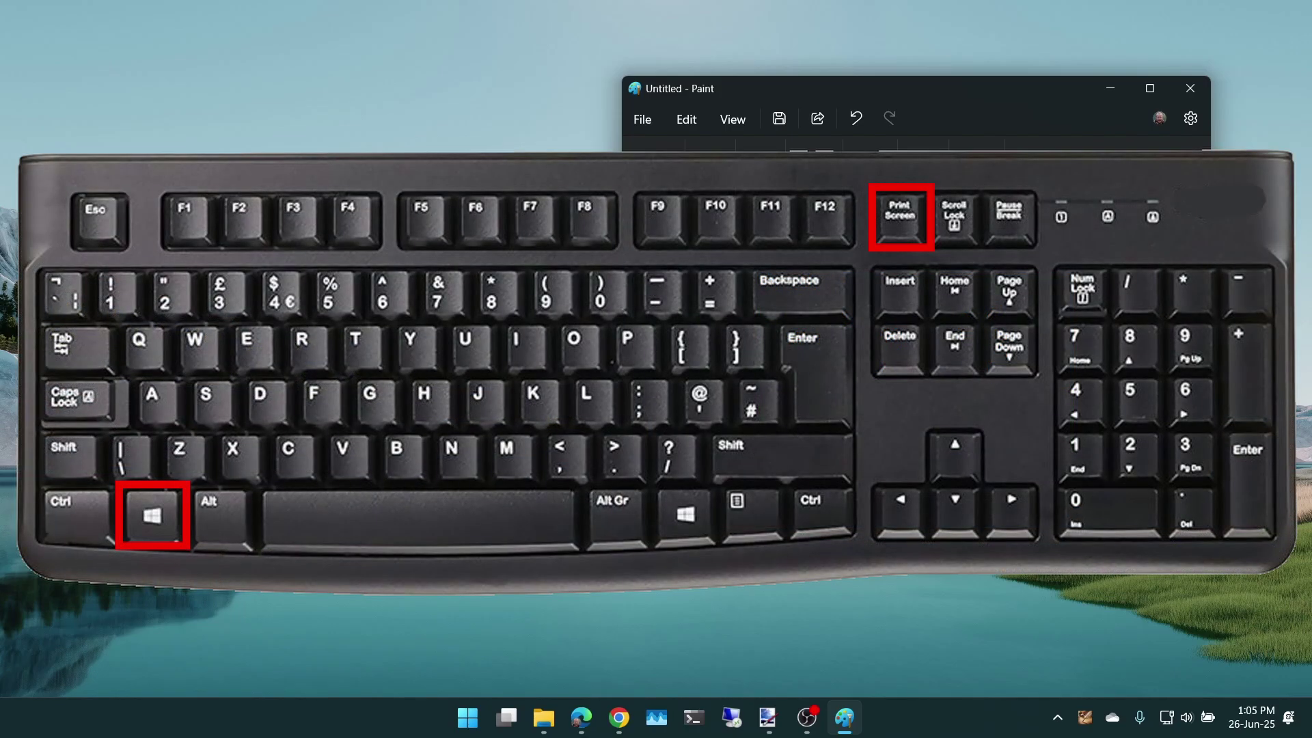
# Step: Capture the full screen with Windows+Print Screen, saving it to the Screenshots folder
pyautogui.press('super+Print')
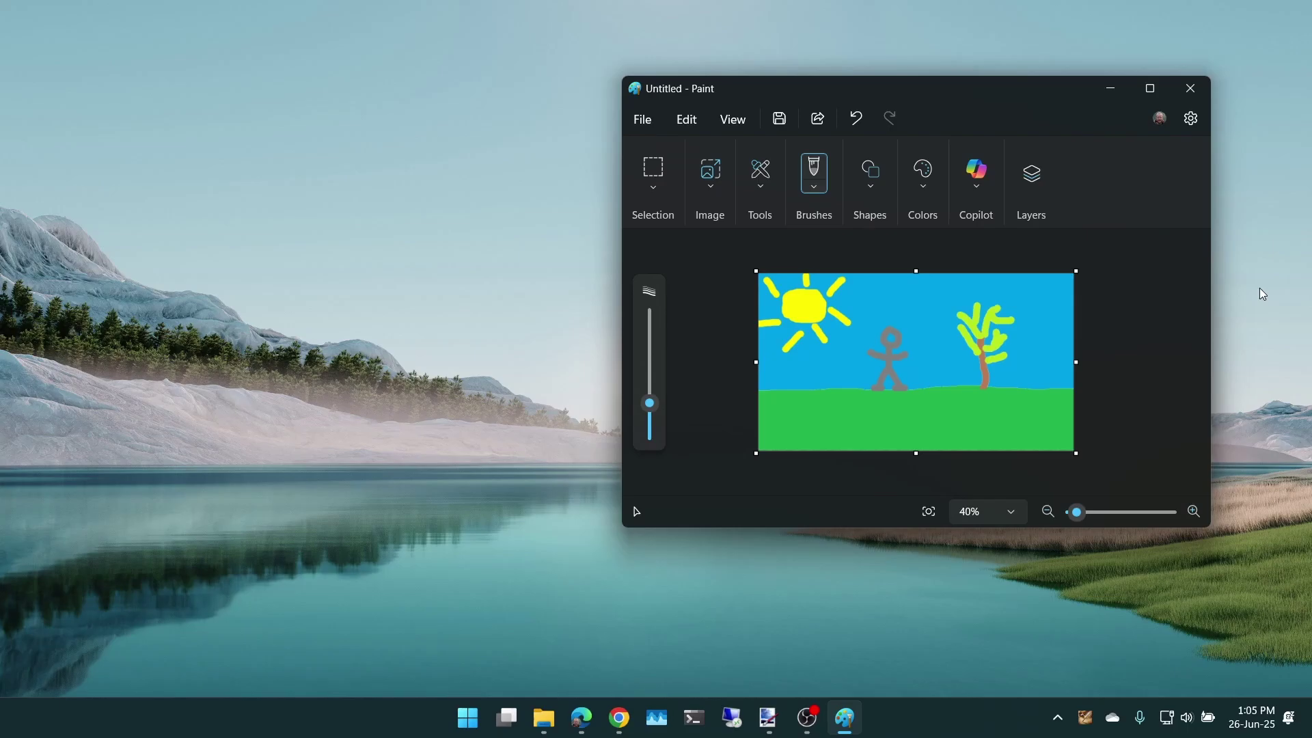
# Step: Check Screenshot (5).png in the Screenshots folder, then paste the full-screen capture into Paint
pyautogui.click(543, 718)
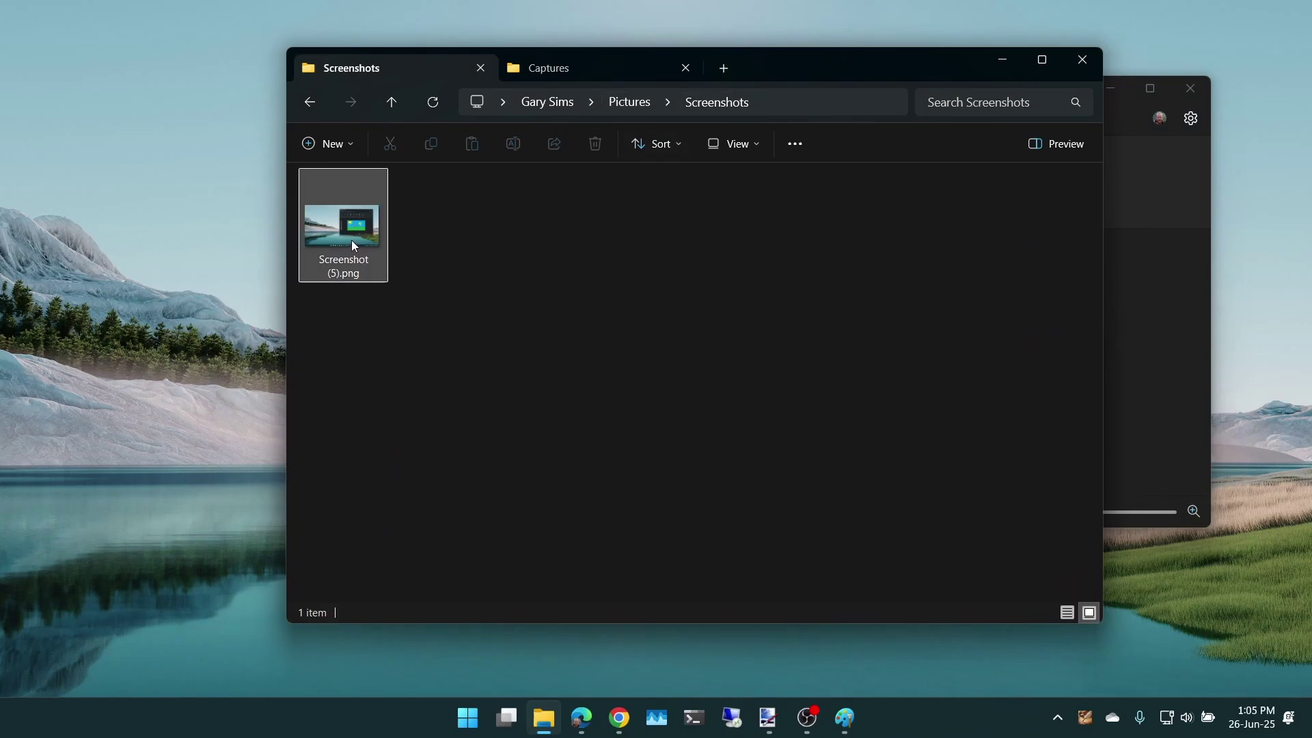
pyautogui.click(846, 718)
pyautogui.click(686, 128)
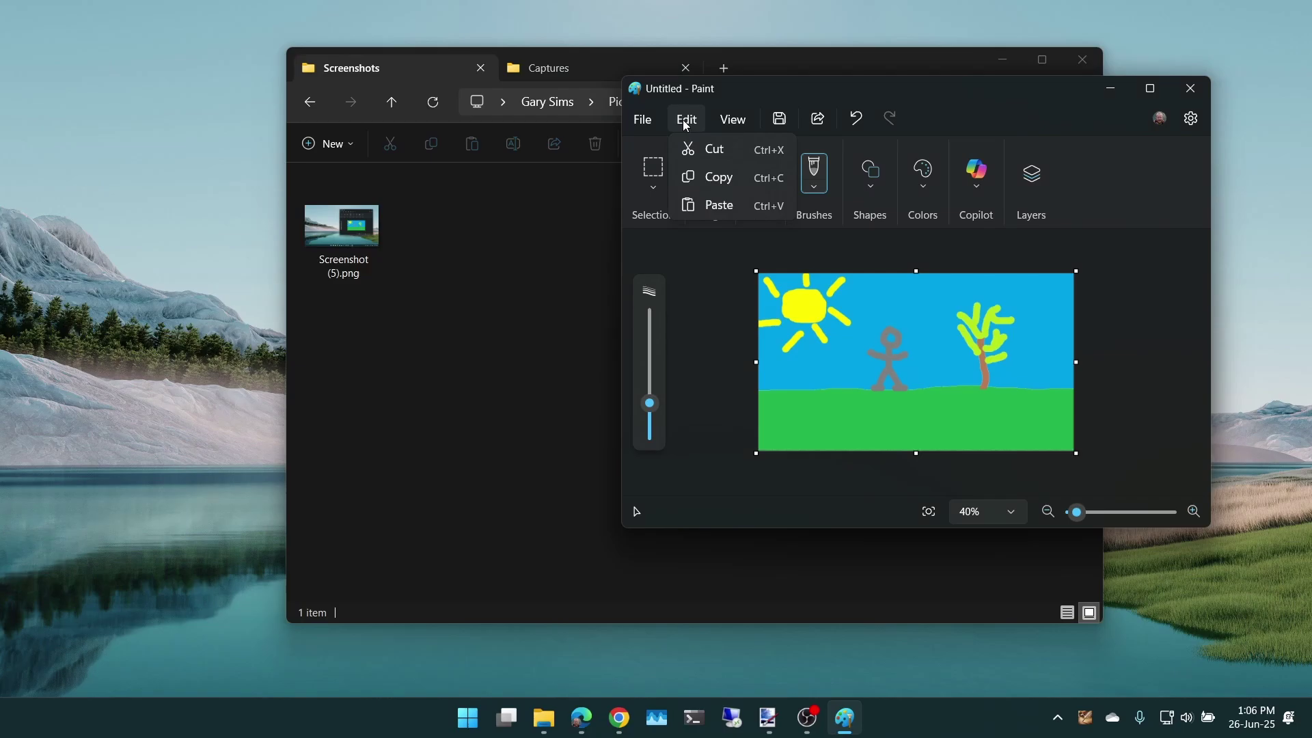
pyautogui.click(711, 202)
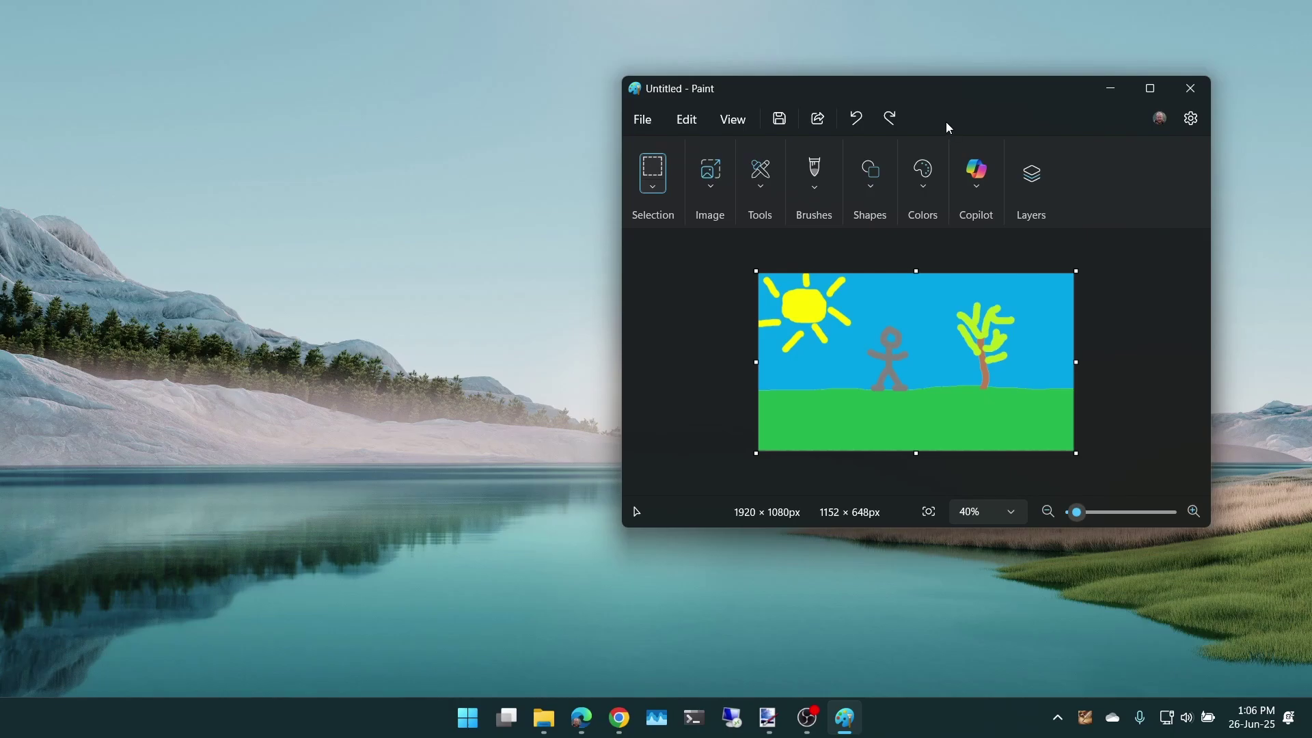
# Step: Demonstrate Edit > Paste by pasting the clipboard screenshot onto the canvas again
pyautogui.click(686, 120)
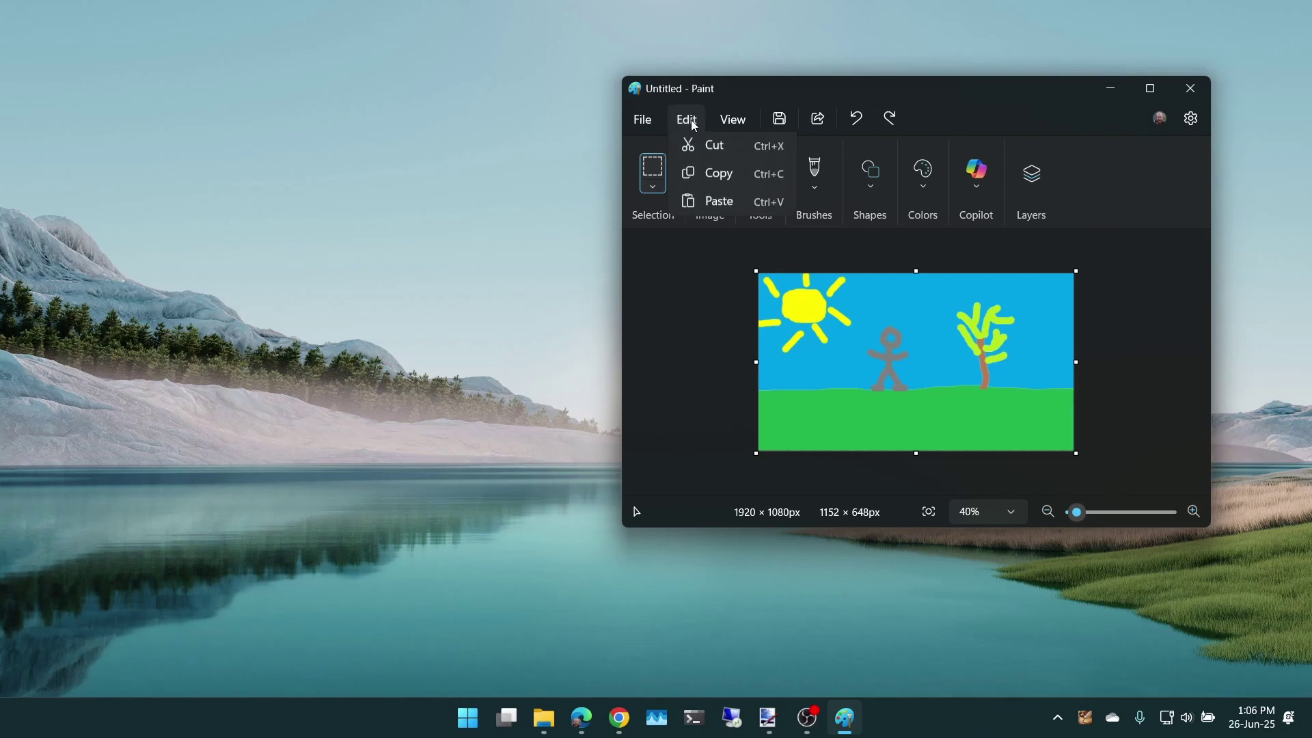
pyautogui.click(720, 207)
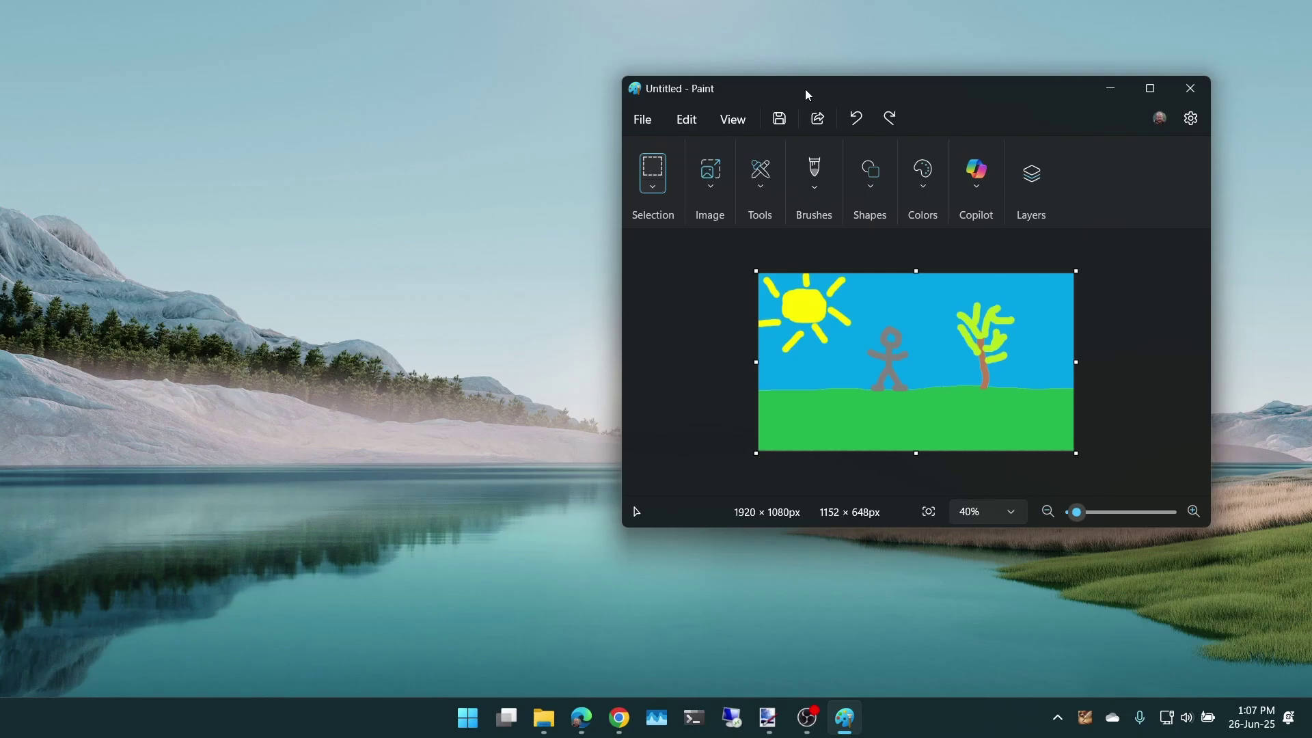
# Step: Paste the 864 × 663 Alt+Print Screen capture of the Paint window onto the canvas
pyautogui.click(687, 120)
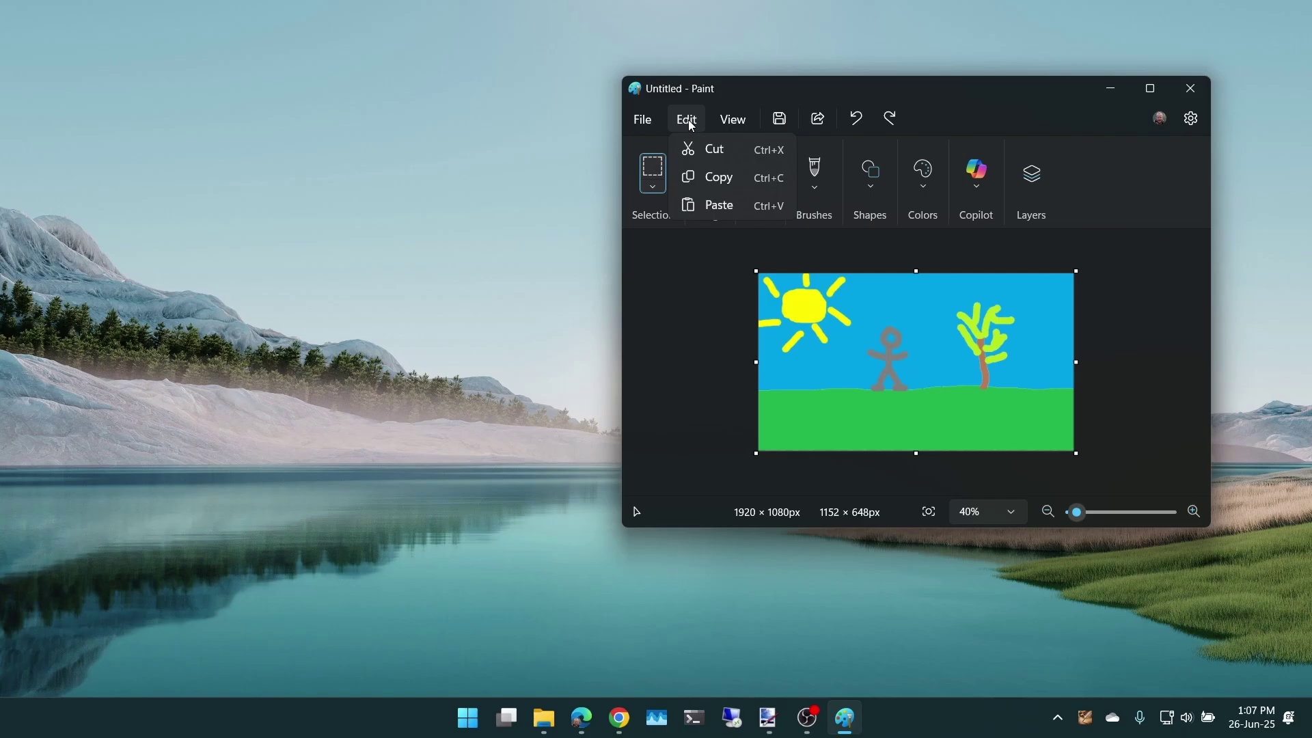
pyautogui.click(716, 207)
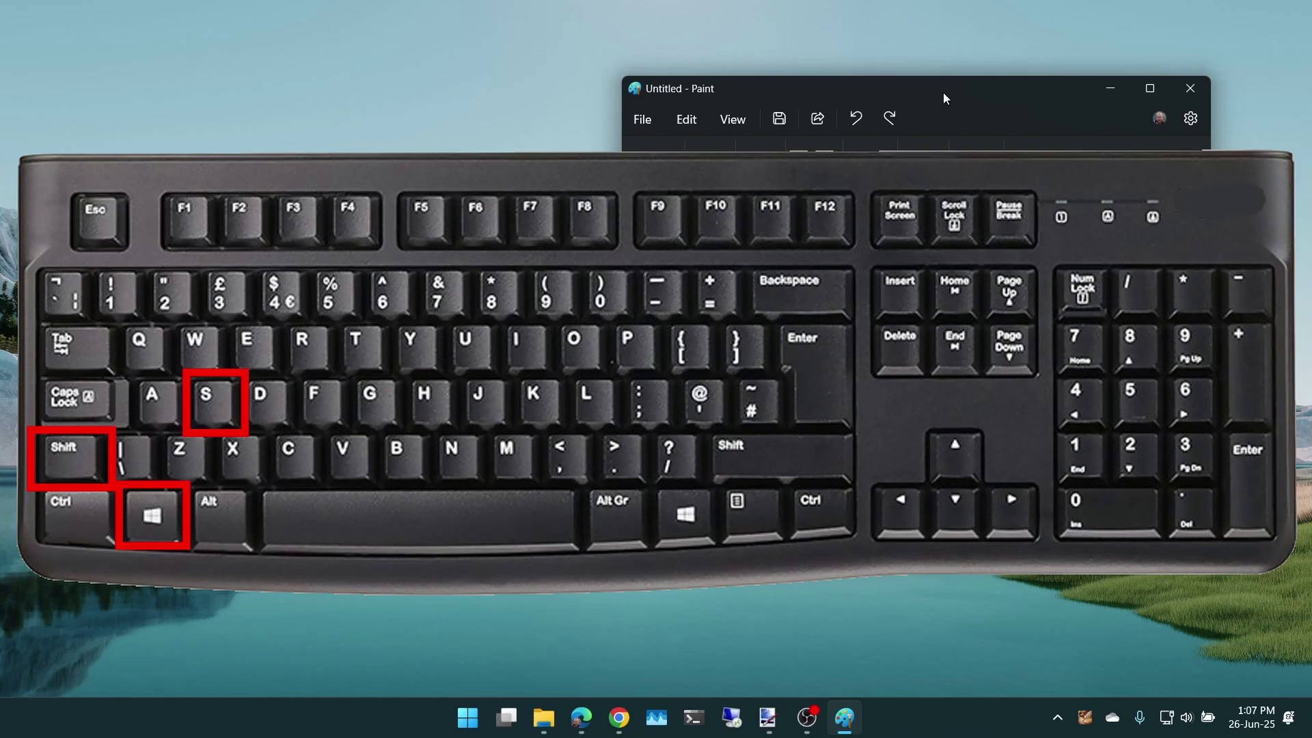
# Step: Take a Windows+Shift+S freeform snip around the left desktop and part of the Paint window
pyautogui.press('super+shift+s')
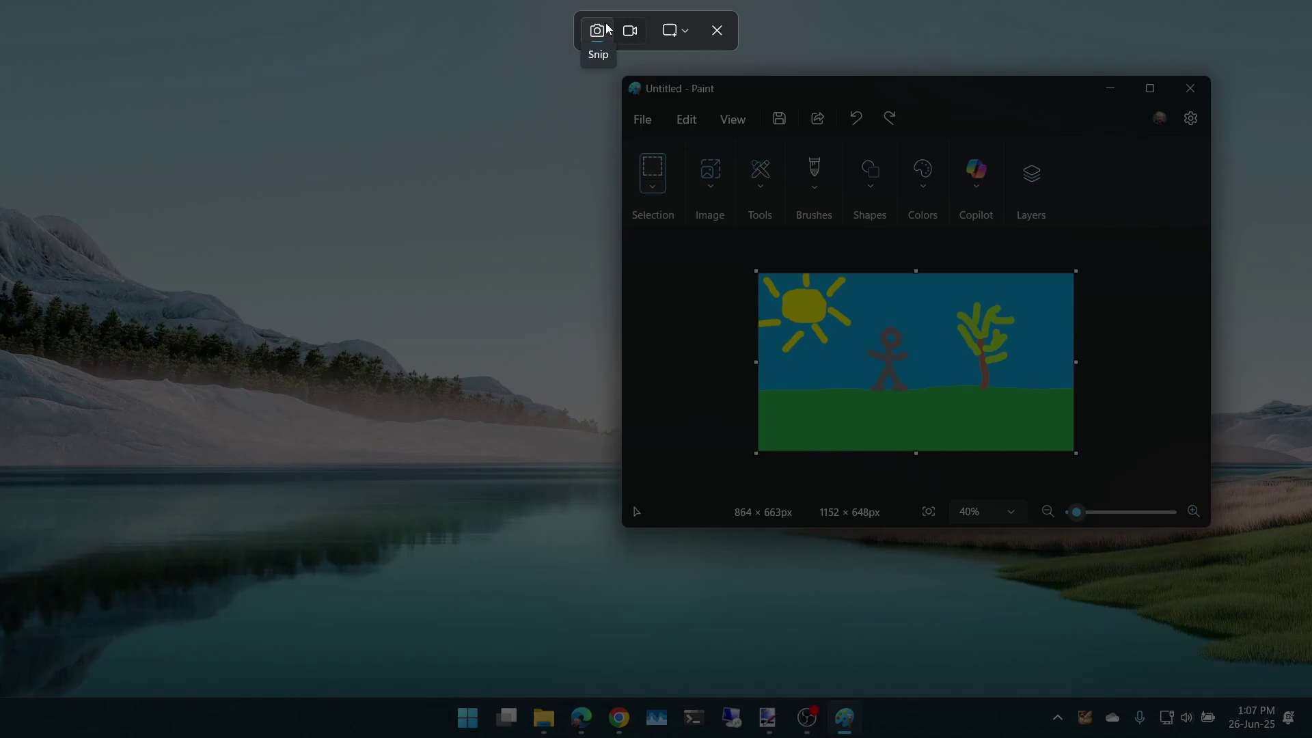
pyautogui.click(684, 31)
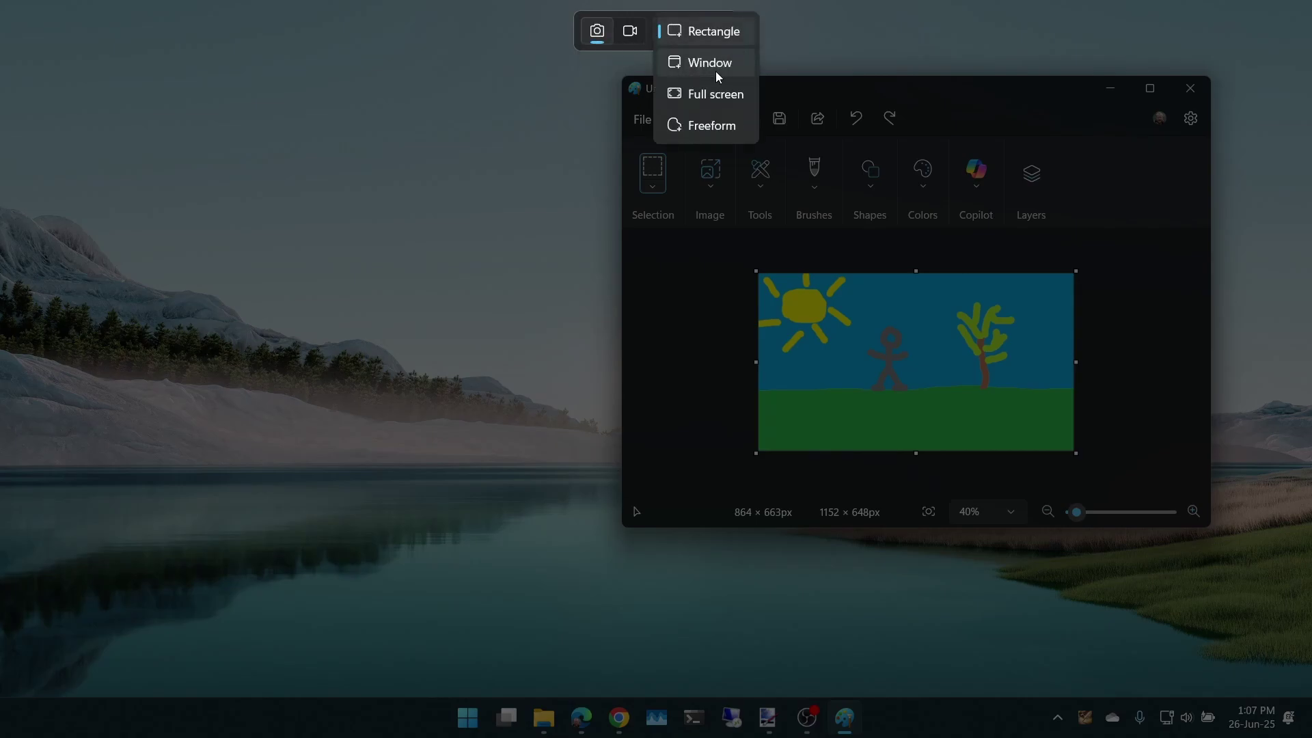
pyautogui.click(710, 126)
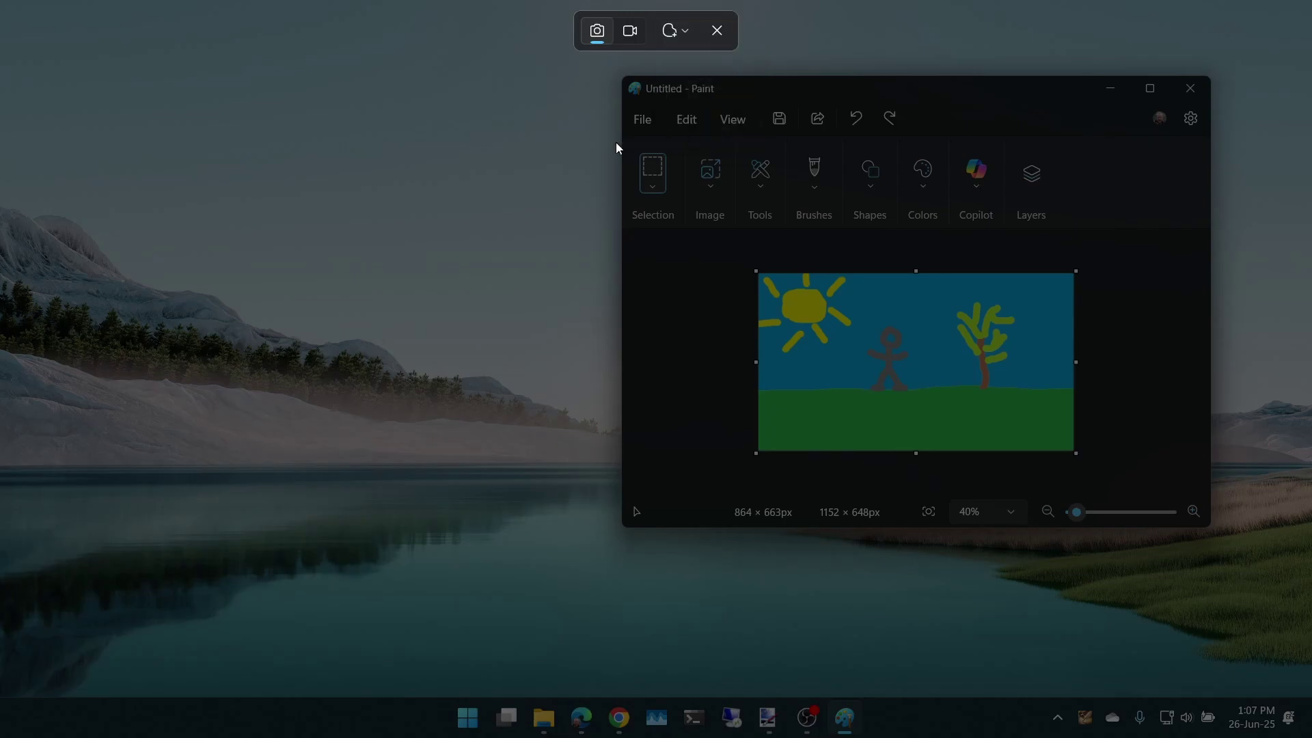
pyautogui.moveTo(554, 132)
pyautogui.mouseDown()
pyautogui.moveTo(418, 328)
pyautogui.moveTo(707, 509)
pyautogui.moveTo(916, 241)
pyautogui.moveTo(777, 125)
pyautogui.moveTo(618, 105)
pyautogui.moveTo(597, 124)
pyautogui.mouseUp()
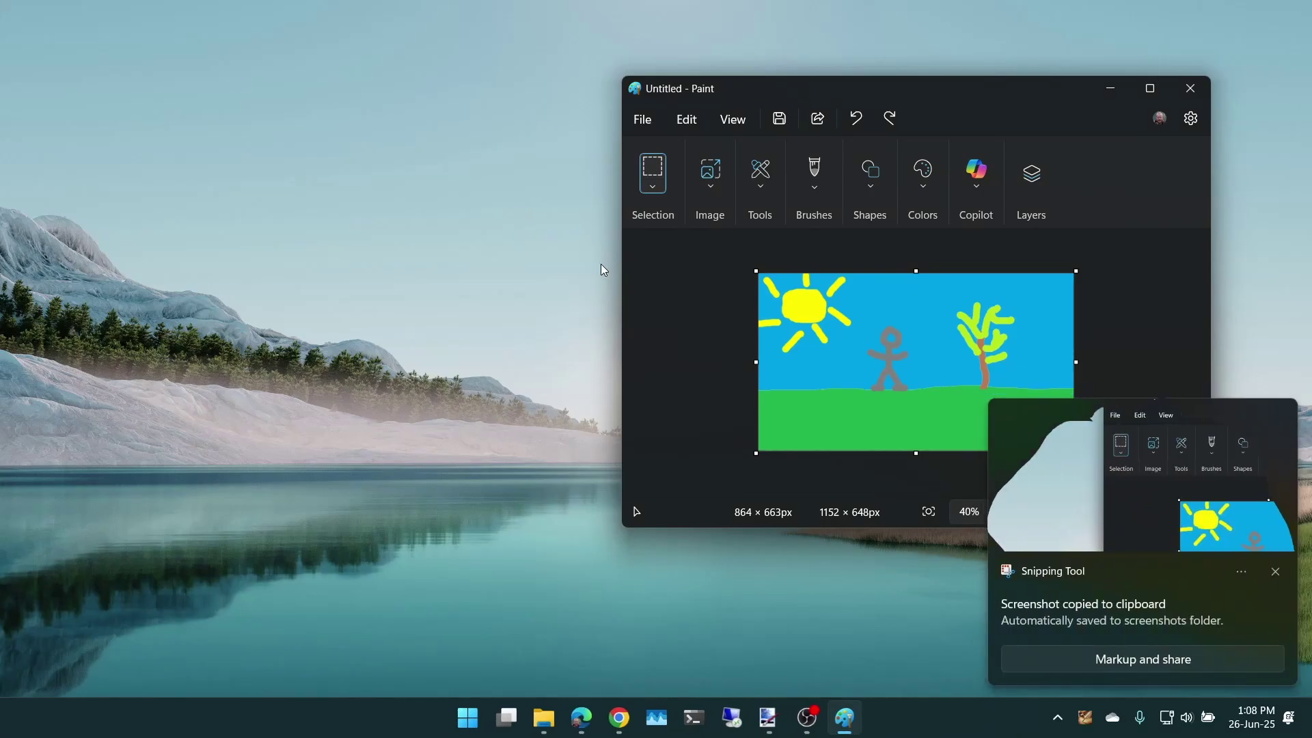
# Step: Check Screenshot 2025-06-26 130808.png in Screenshots, then paste the freeform snip into Paint
pyautogui.click(542, 718)
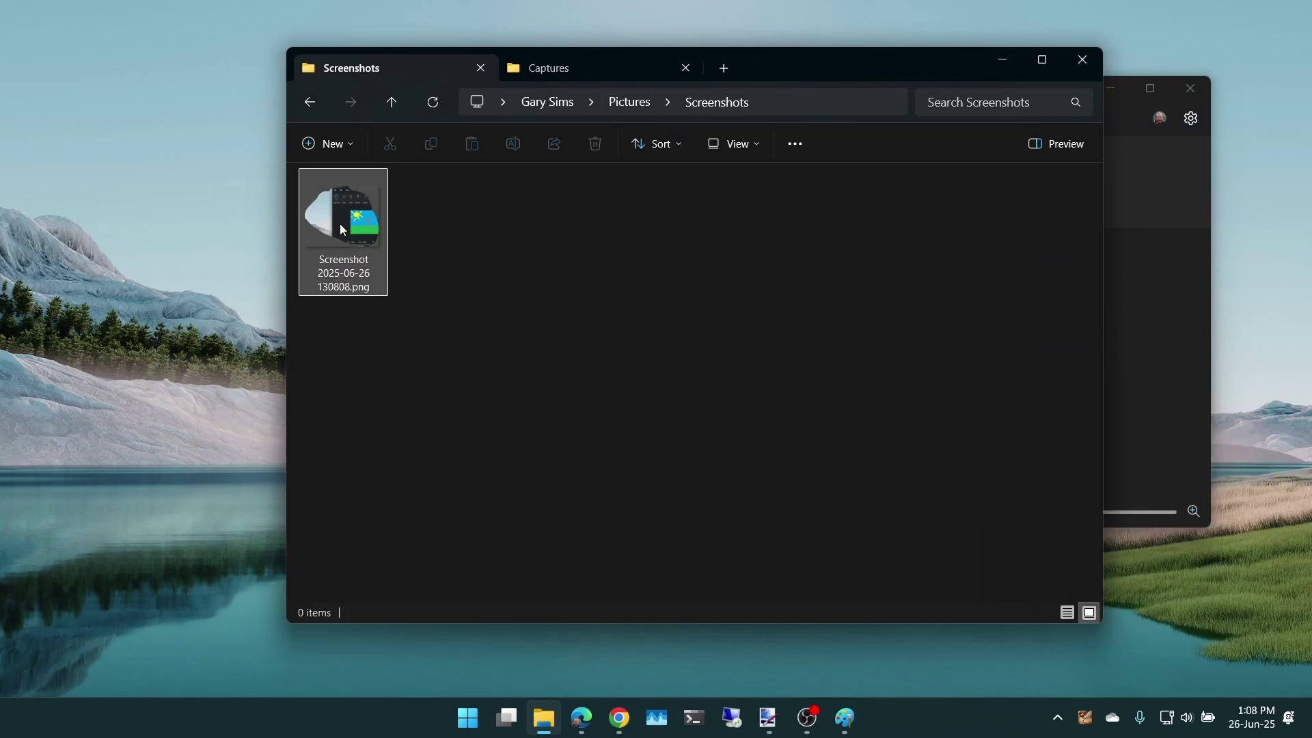
pyautogui.click(1170, 337)
pyautogui.click(687, 120)
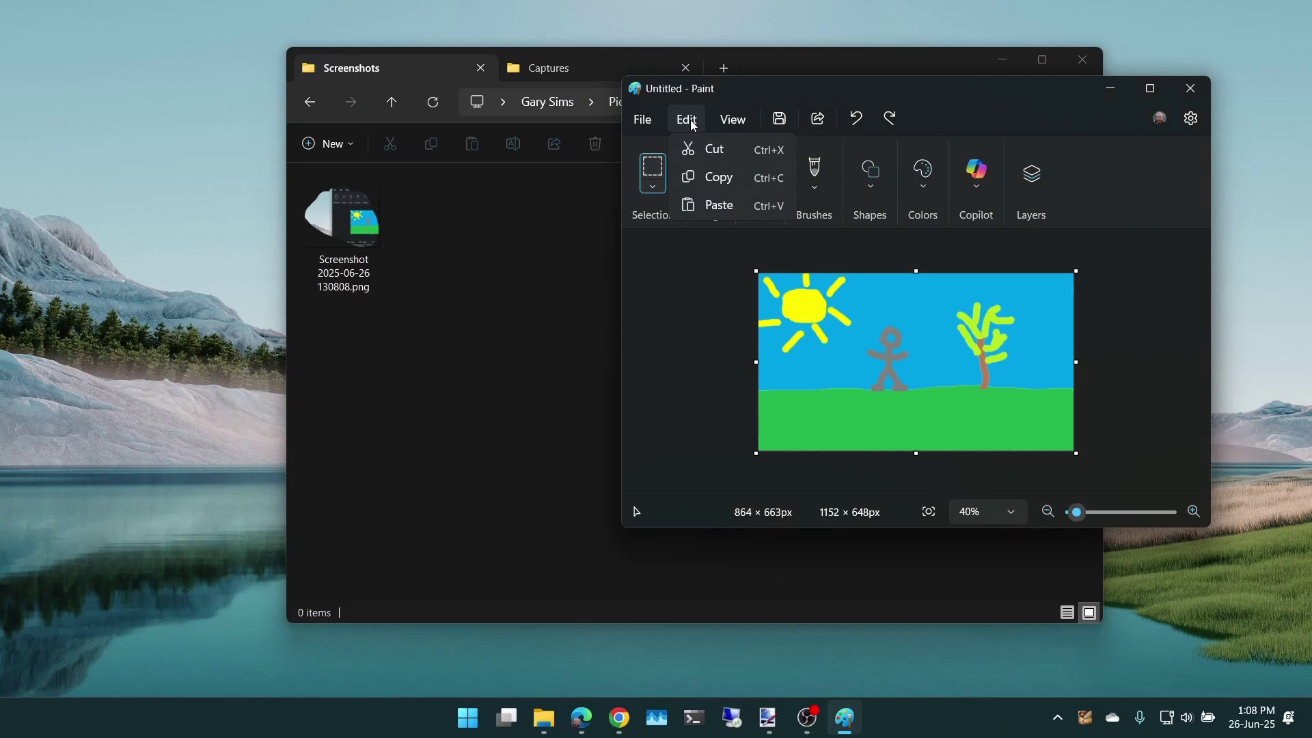
pyautogui.click(721, 203)
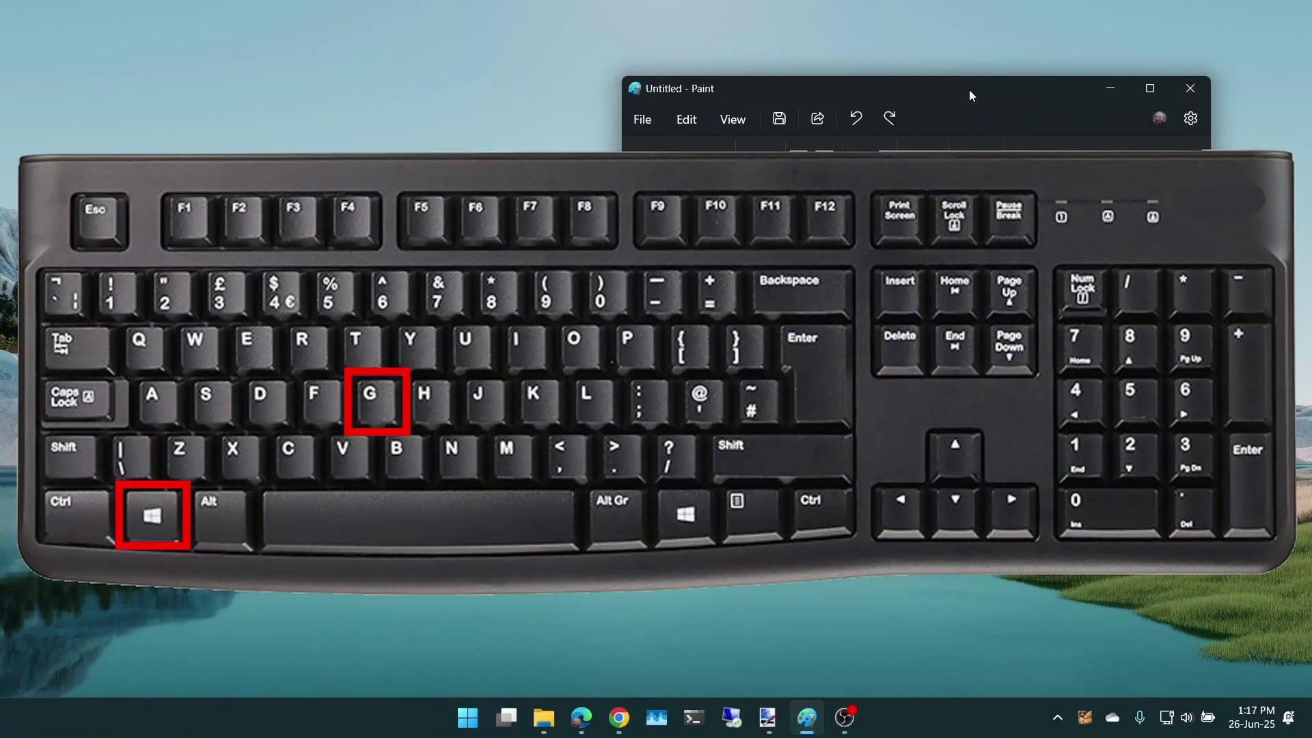
# Step: Take a Game Bar screenshot of the Paint window and dismiss the overlay
pyautogui.press('super+g')
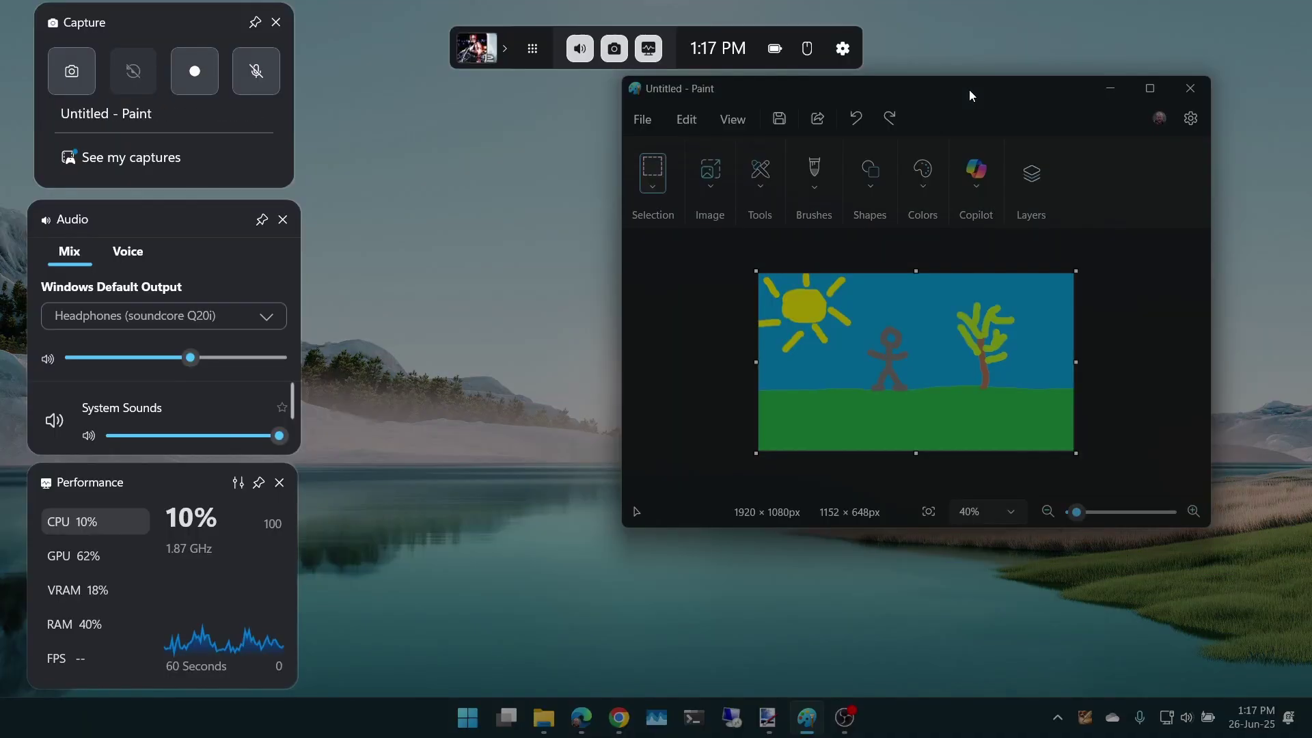
pyautogui.click(73, 80)
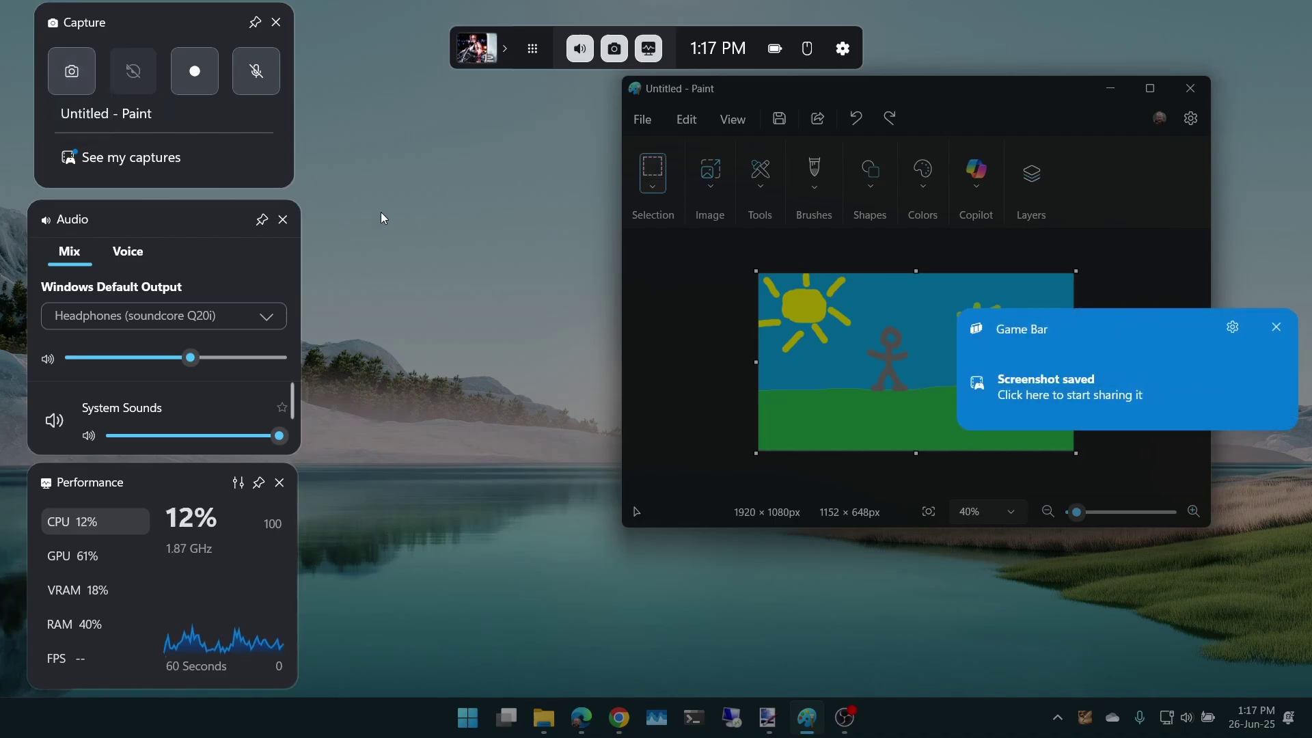
pyautogui.click(438, 438)
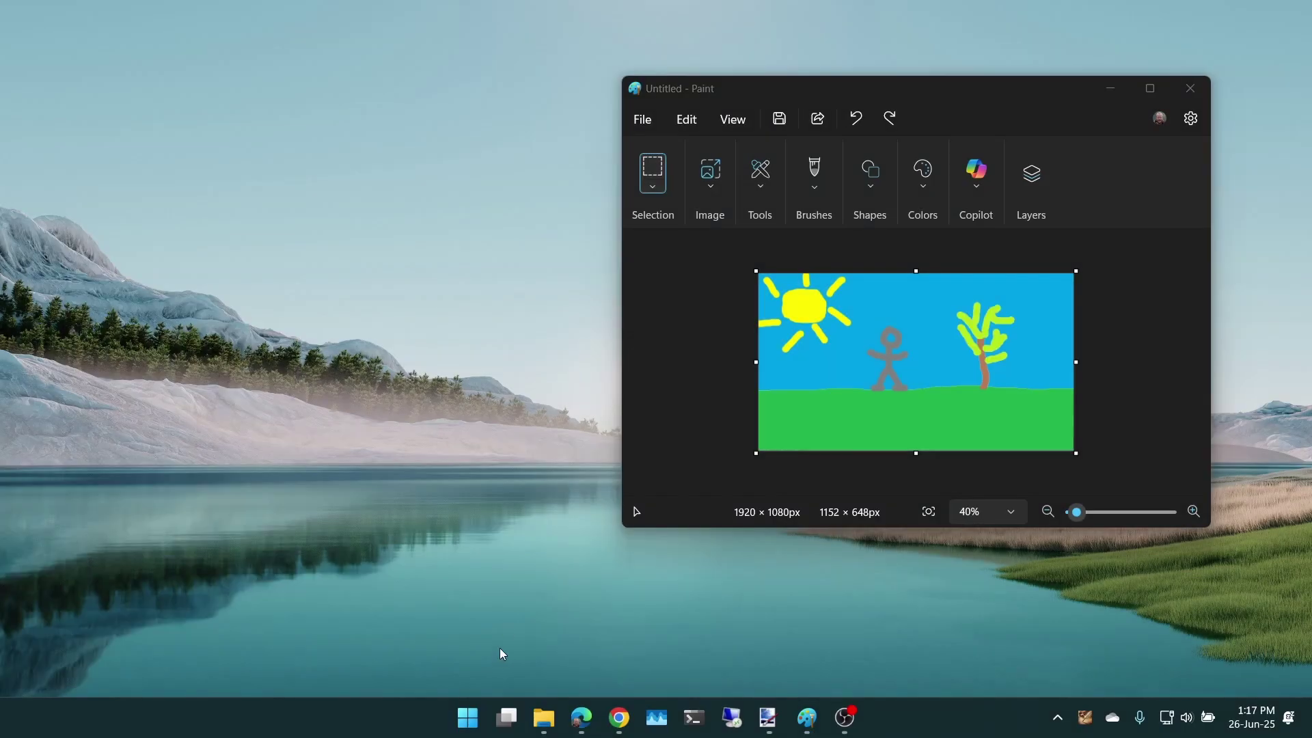
# Step: Show the Captures folder window holding the Game Bar's Untitled - Paint PNG
pyautogui.moveTo(547, 718)
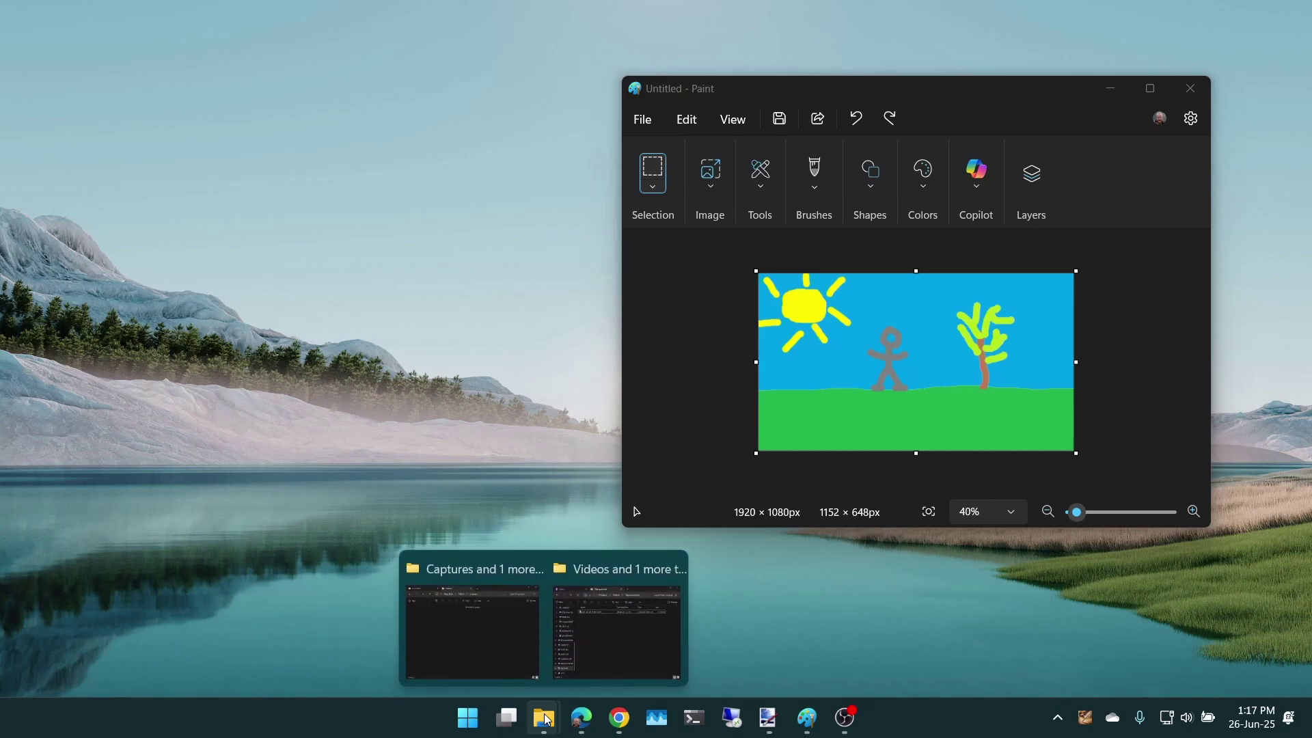
pyautogui.click(503, 646)
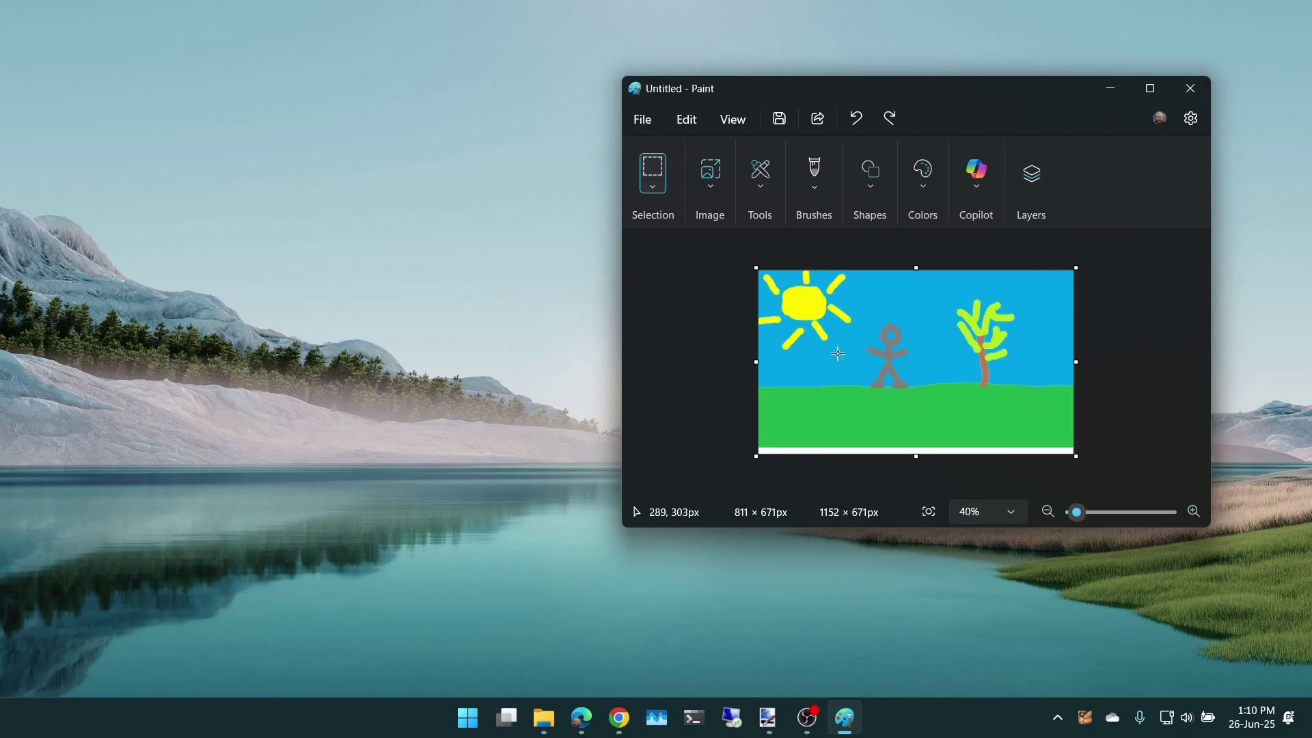
# Step: Open Settings, search 'access' and go to the Accessibility keyboard page
pyautogui.click(470, 723)
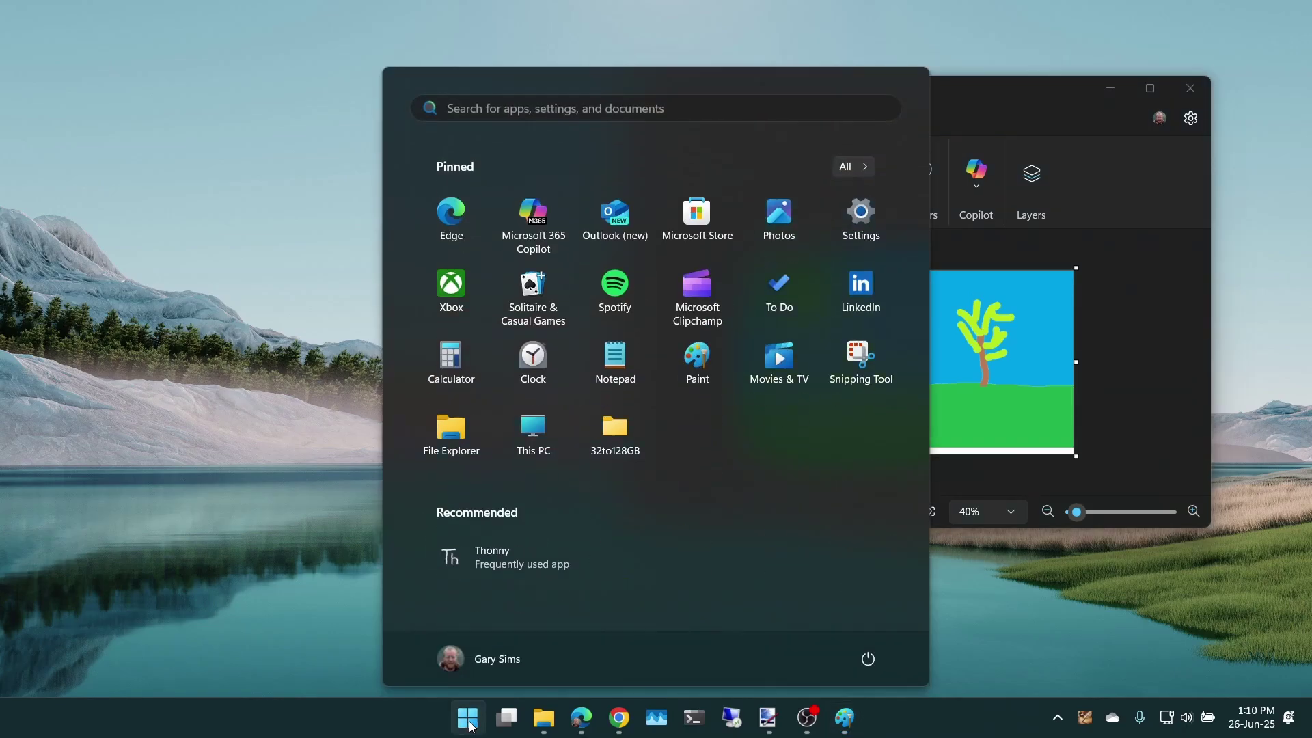
pyautogui.click(863, 225)
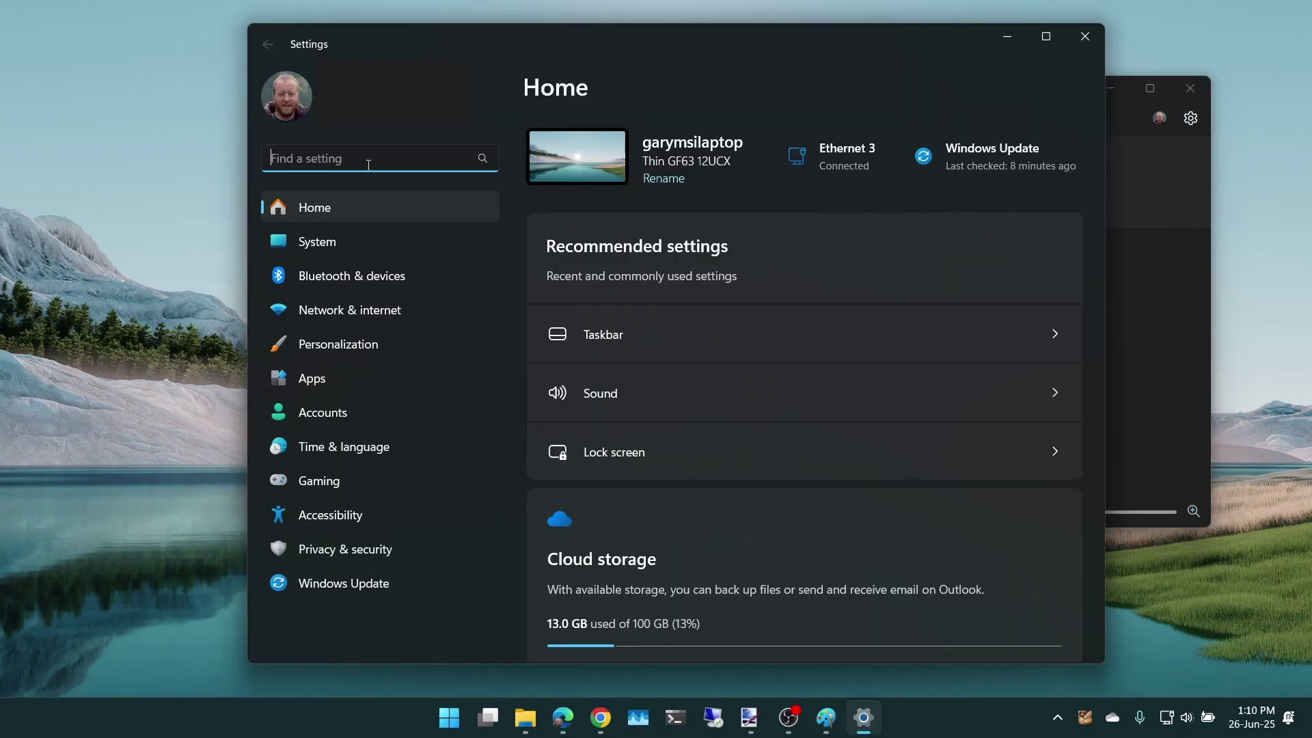
pyautogui.write('accessi')
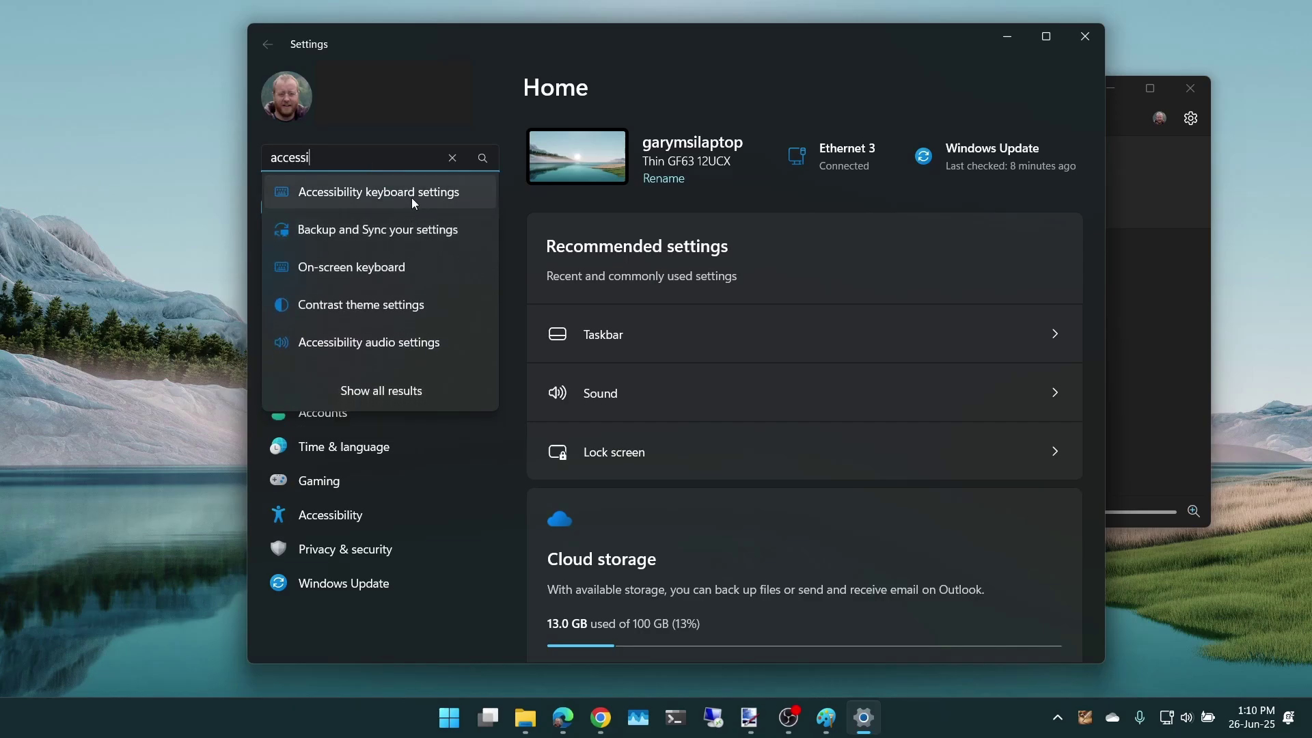
pyautogui.click(411, 197)
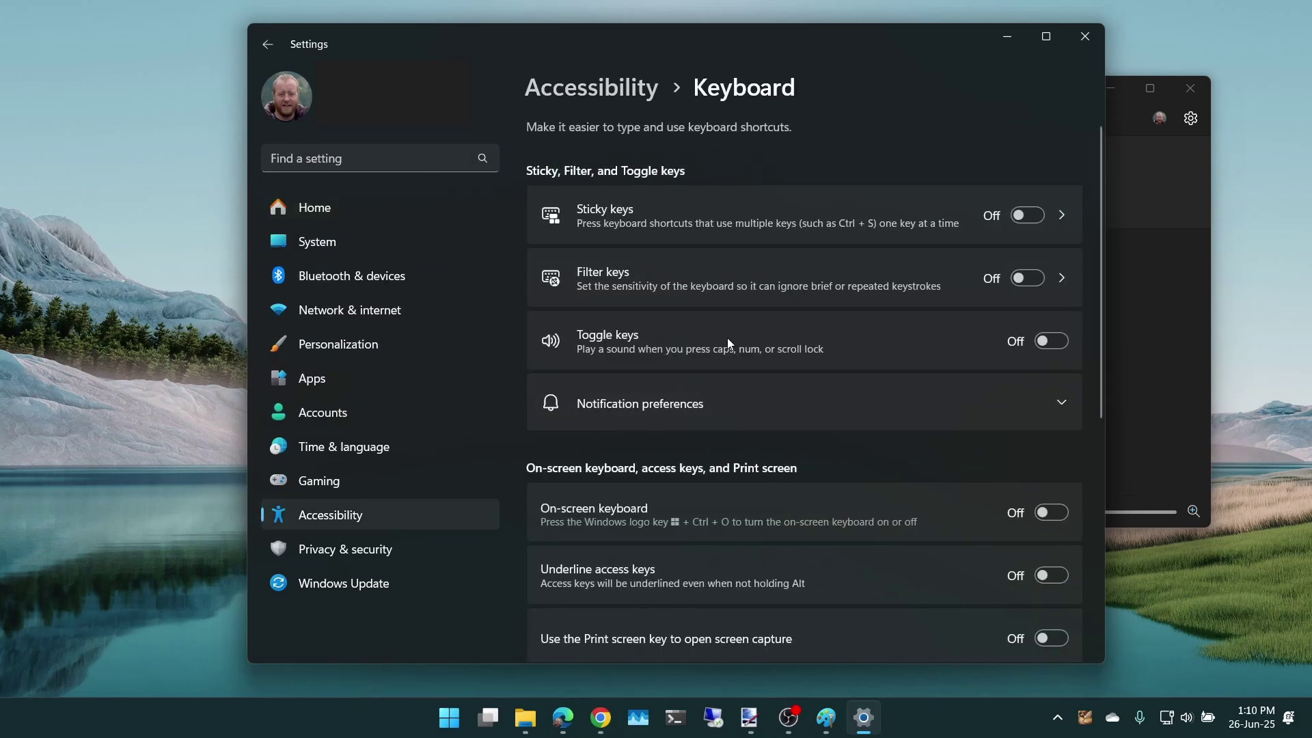
pyautogui.scroll(-3, 727, 338)
pyautogui.scroll(-2, 729, 342)
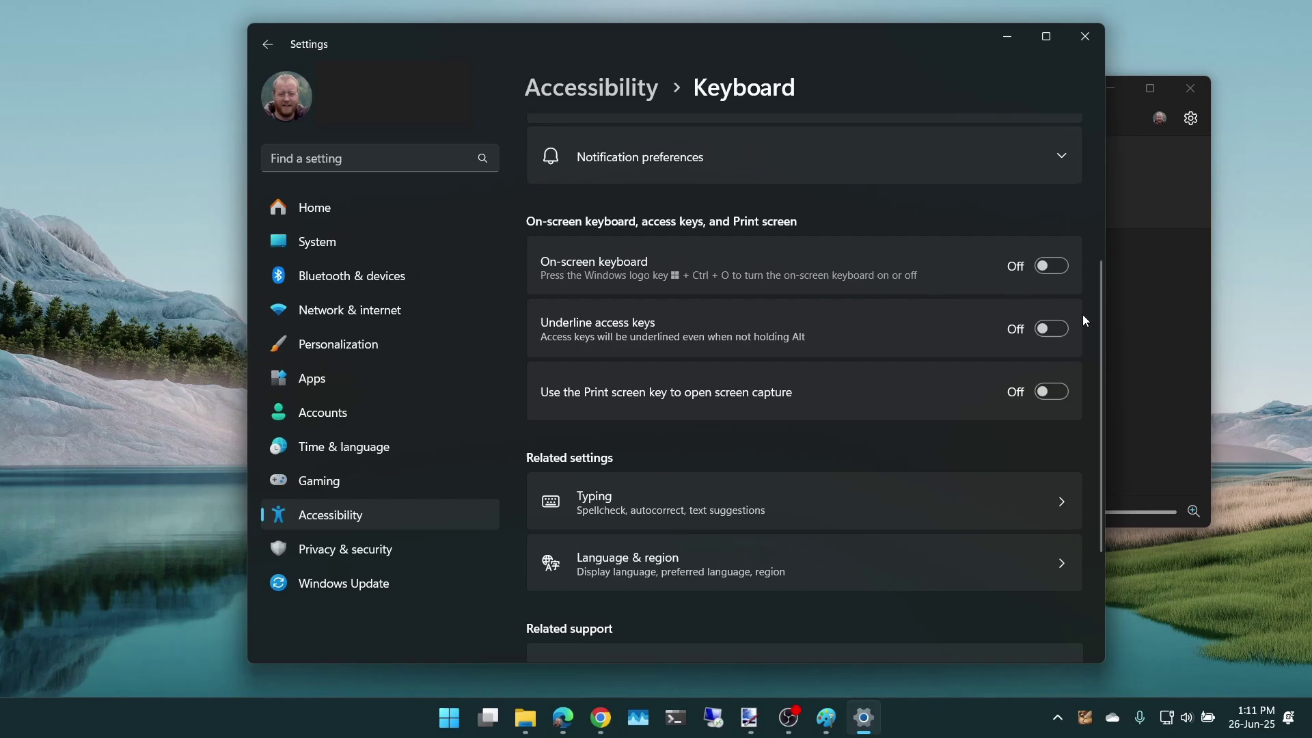
# Step: Paste the Settings screen capture onto the Paint canvas and return to Settings
pyautogui.click(1165, 340)
pyautogui.click(687, 122)
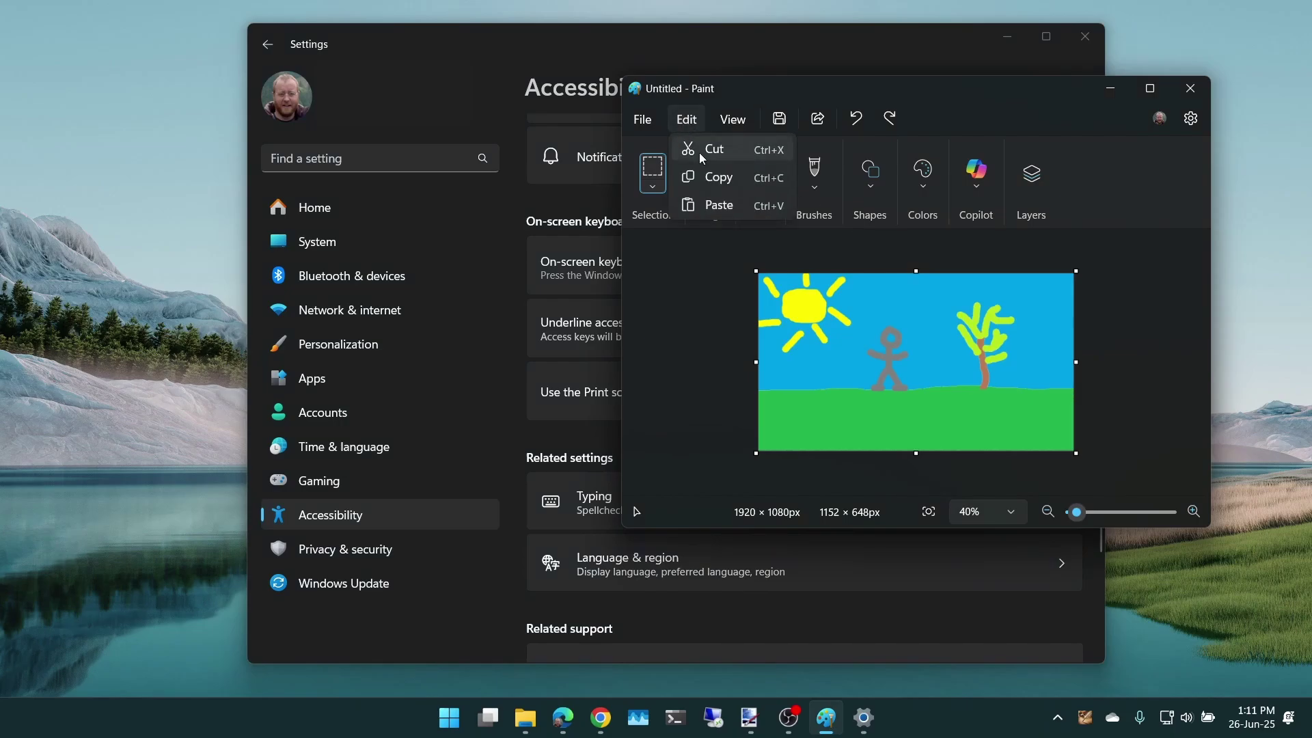
pyautogui.click(720, 207)
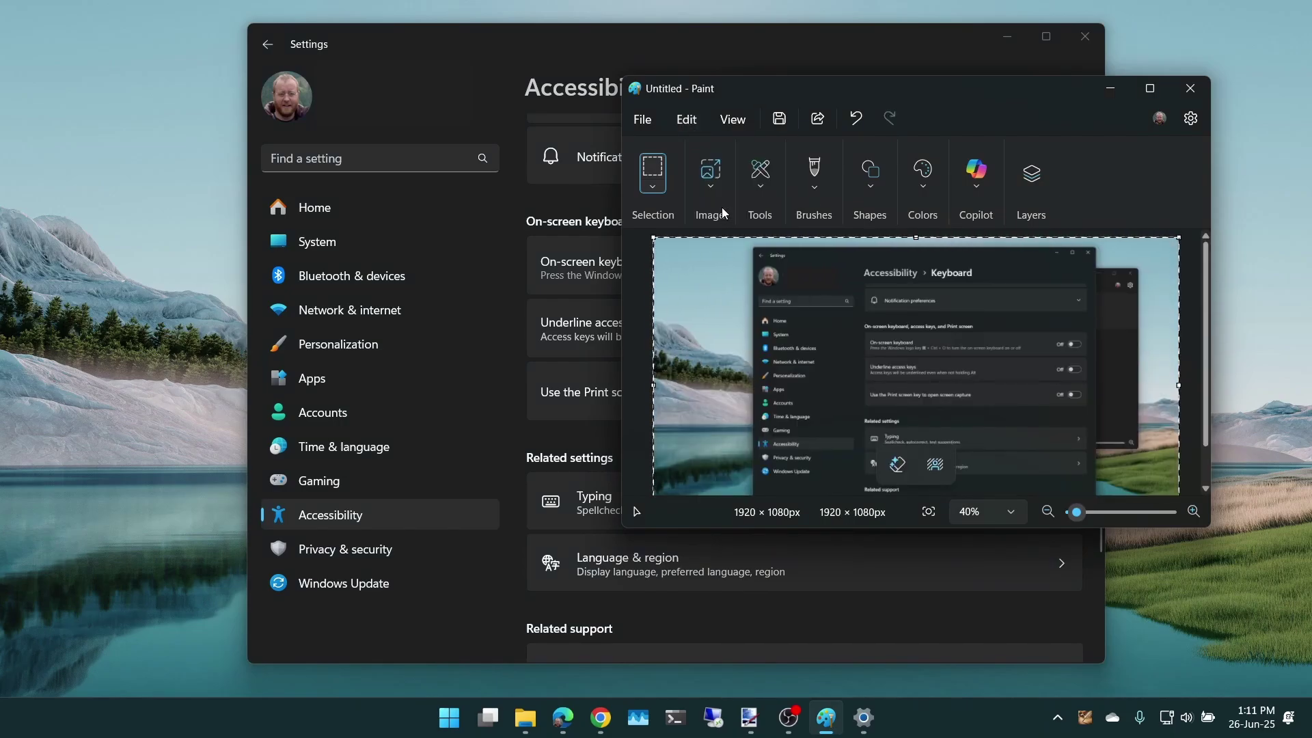
pyautogui.hotkey('alt', 'Tab')
# Step: Switch on 'Use the Print screen key to open screen capture' and test Print Screen's snip modes
pyautogui.click(1049, 392)
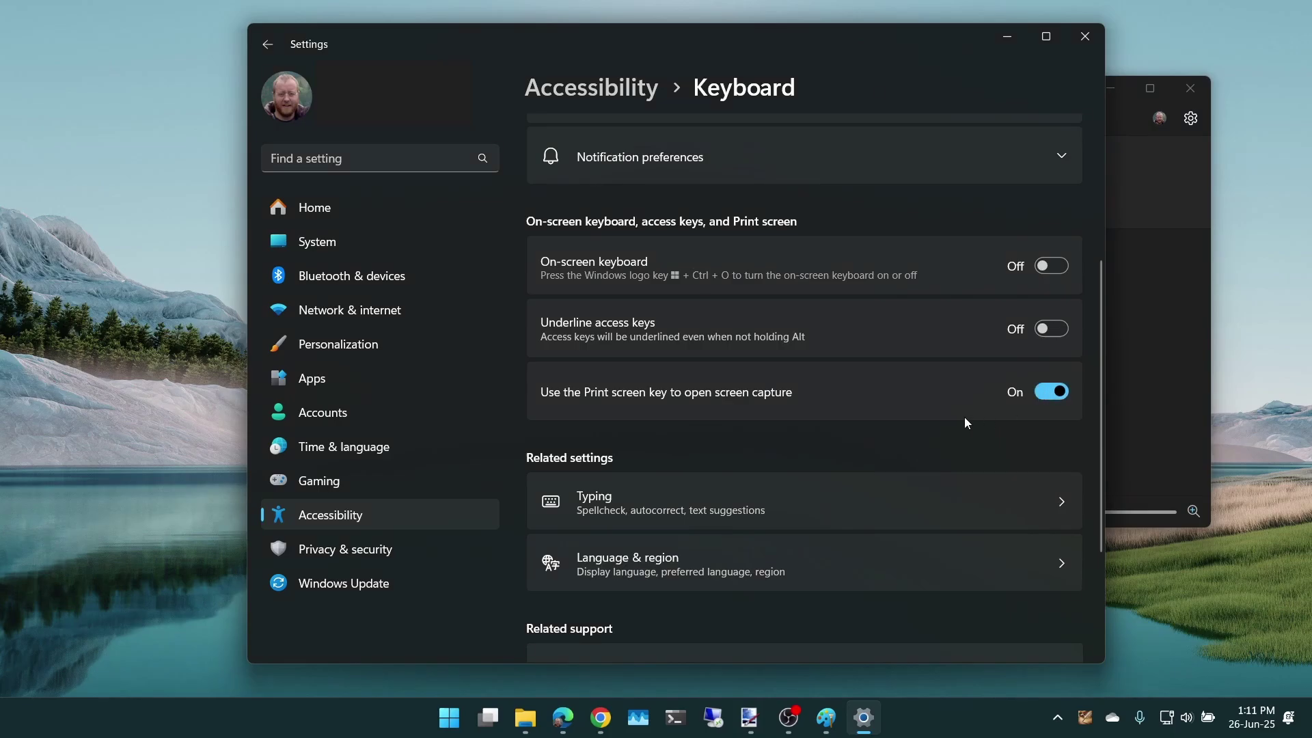
pyautogui.press('Print')
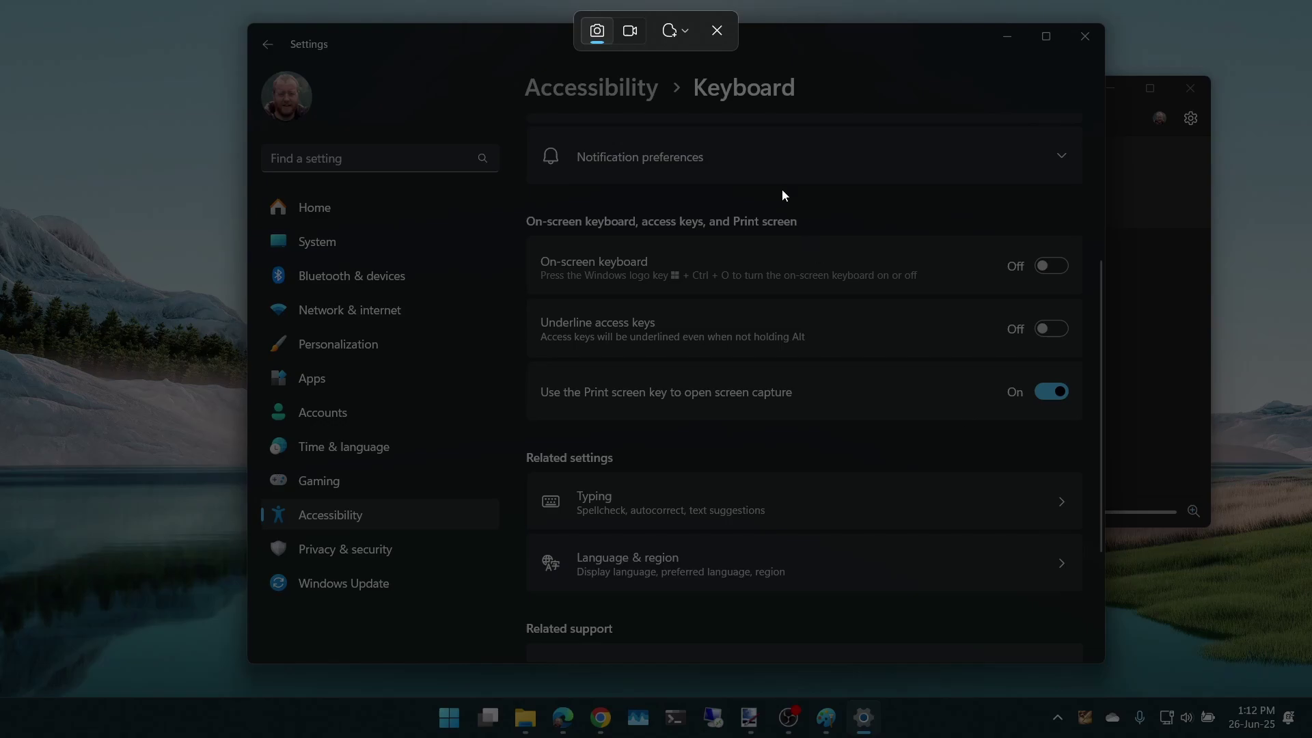
pyautogui.click(673, 32)
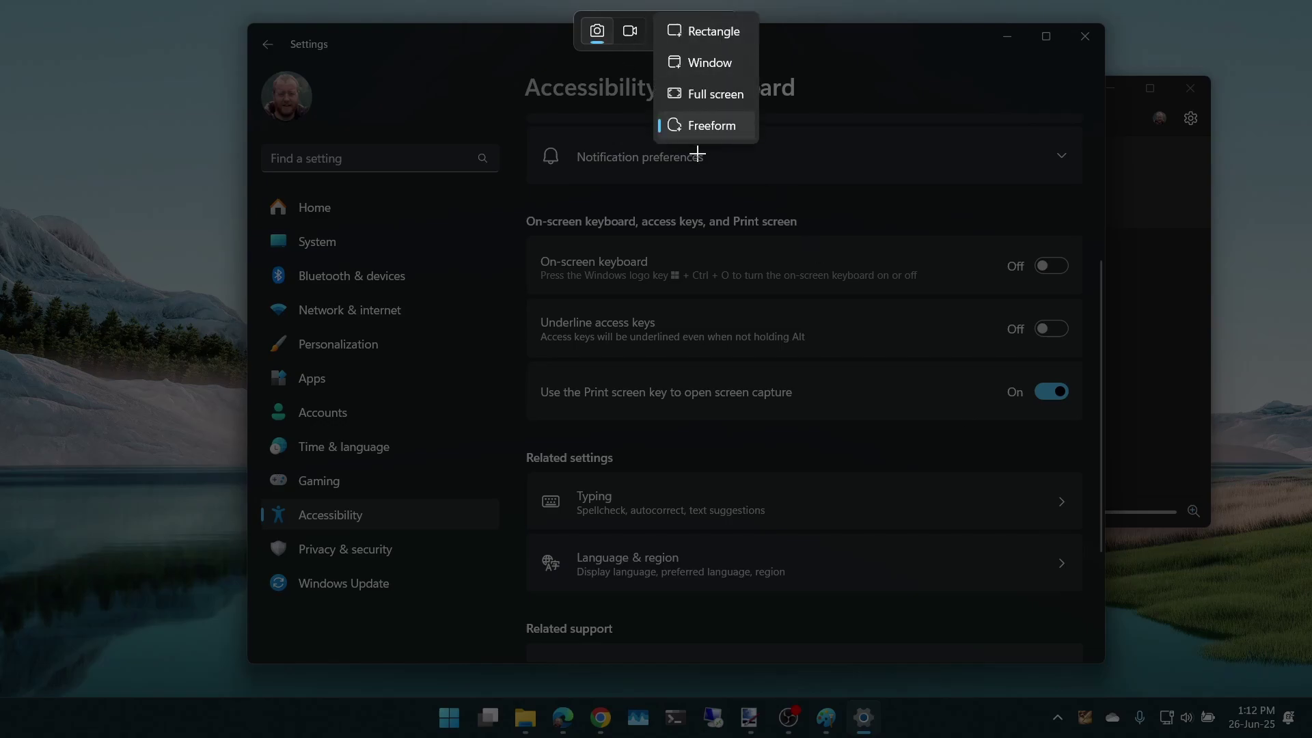